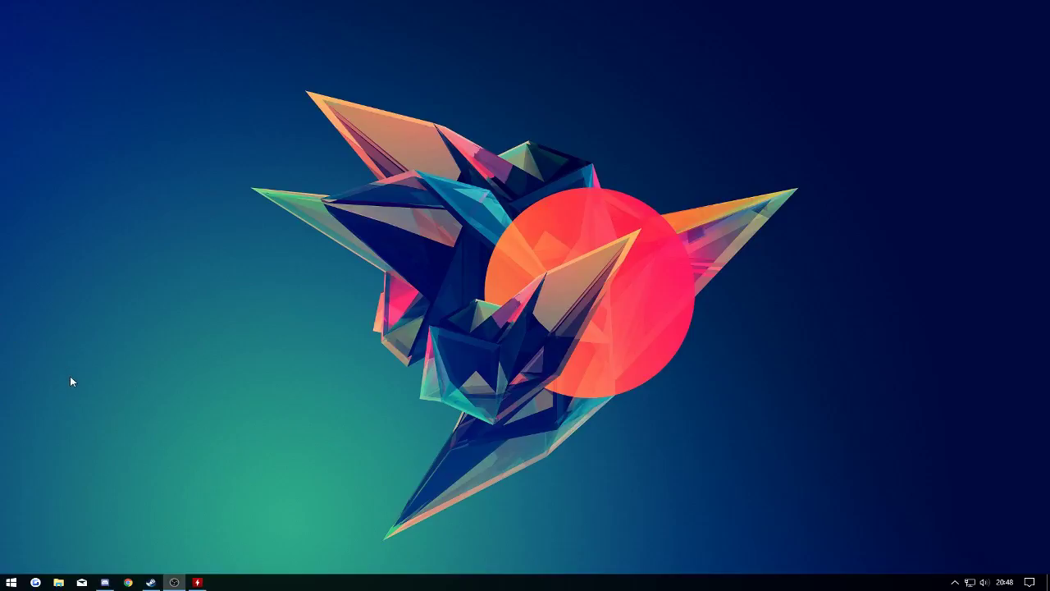
Test typing @ in a new Chrome tab's address bar, remove the Hitta.se shortcut, and show hidden tray icons
left_click(128, 582)
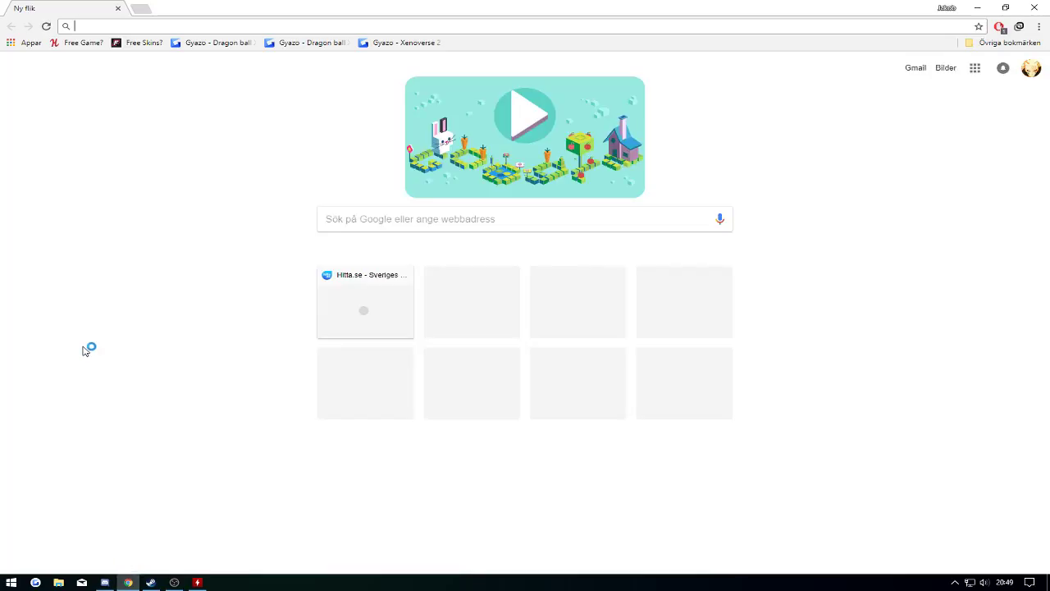
type("@")
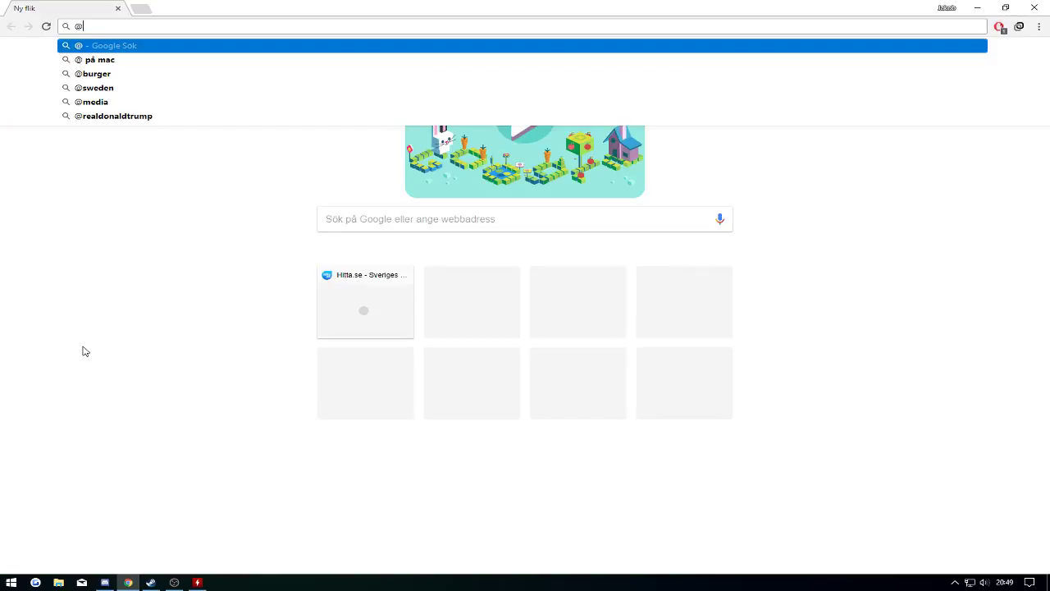
key("BackSpace")
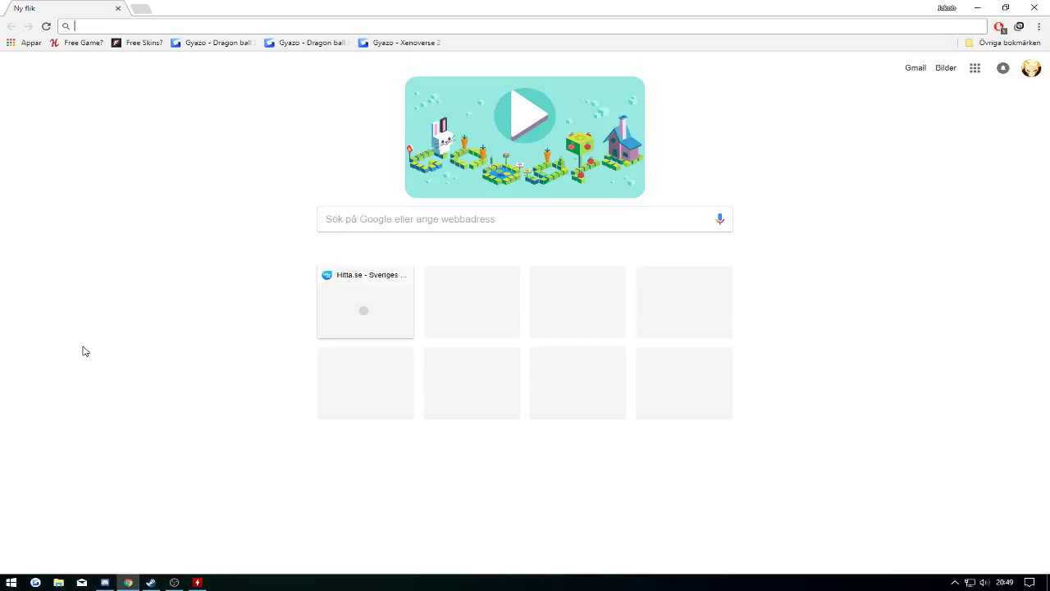
type("@")
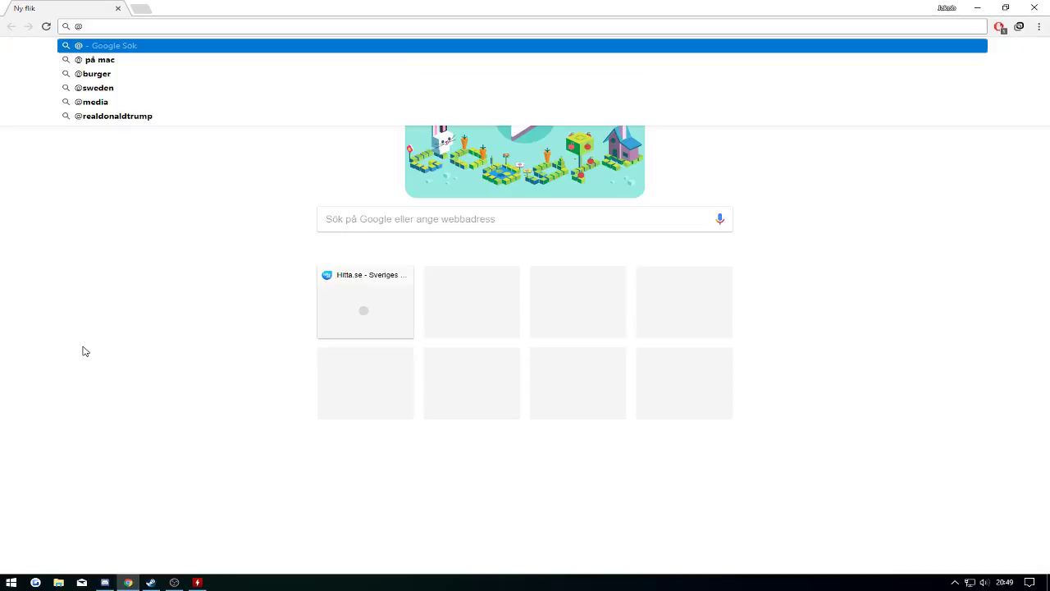
key("BackSpace")
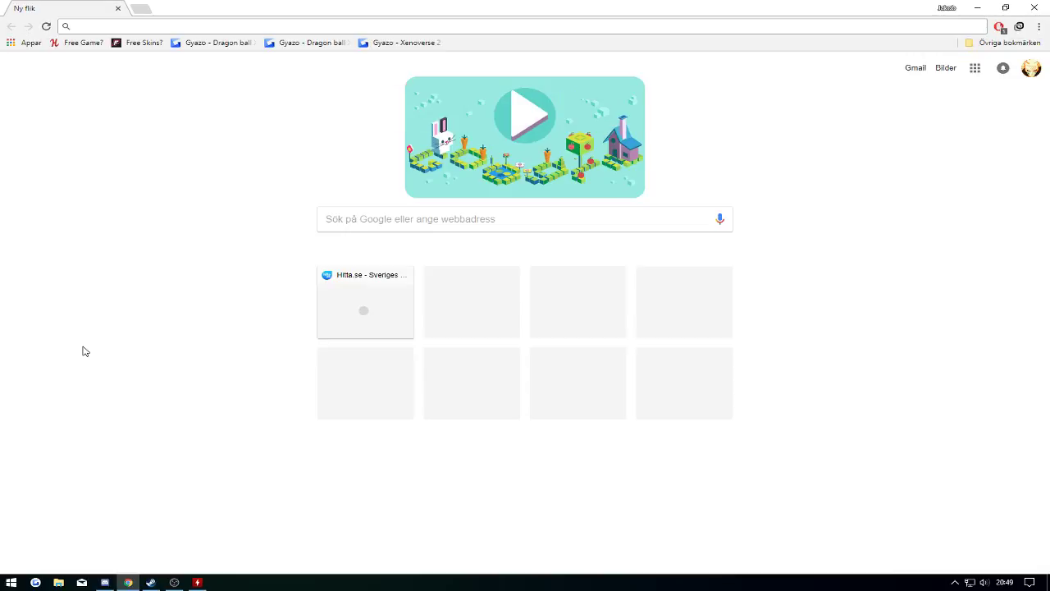
left_click(406, 274)
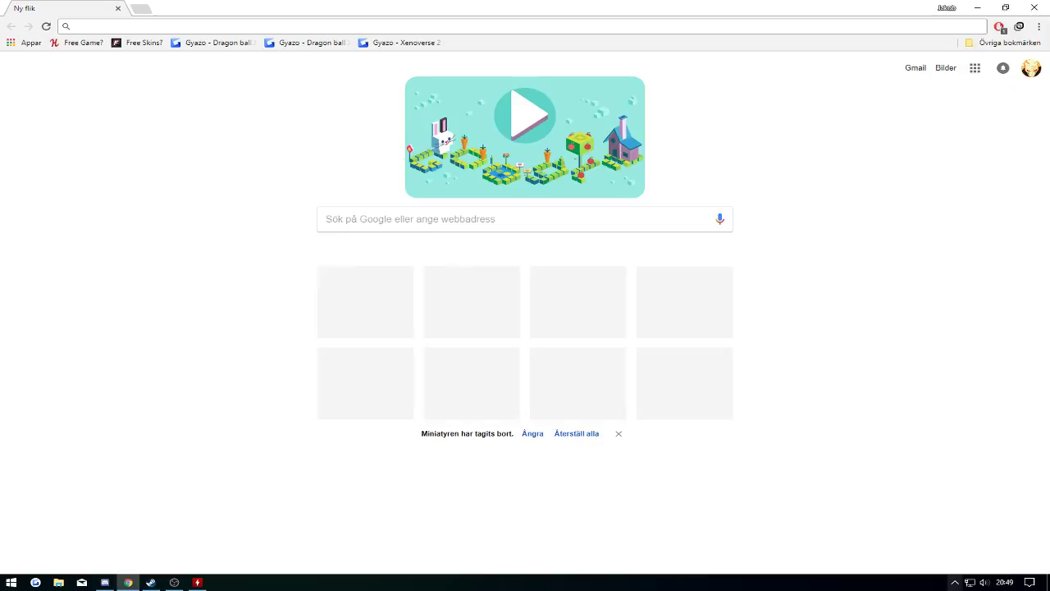
left_click(956, 582)
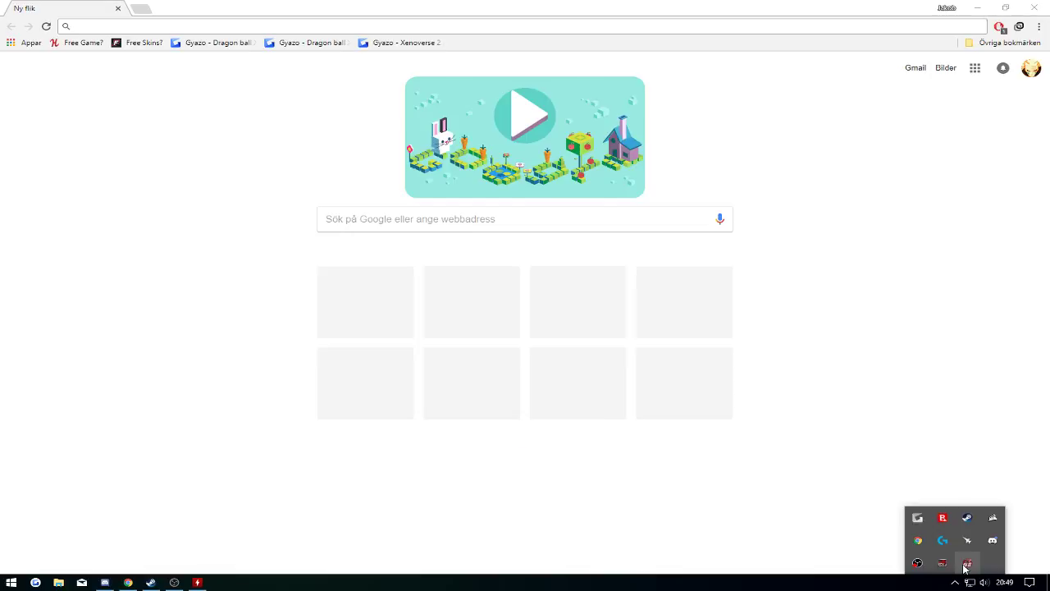
Set GPU Tweak II's Keyboard hotkeys to OFF from the tray icon and close its windows
double_click(967, 565)
scroll(755, 289, "up", 2)
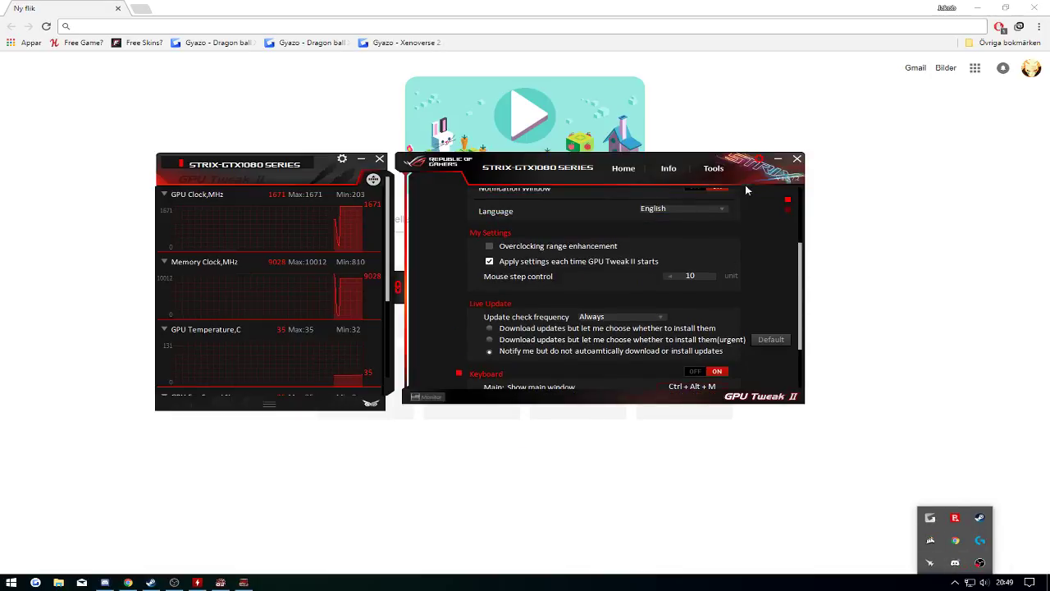
scroll(757, 214, "down", 2)
scroll(758, 296, "down", 1)
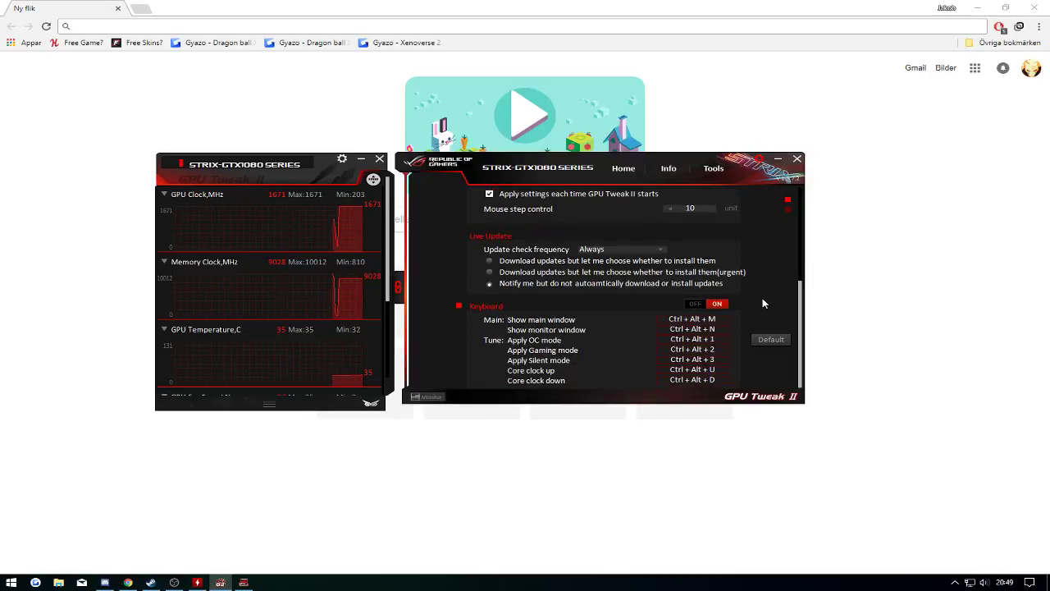
scroll(574, 320, "up", 2)
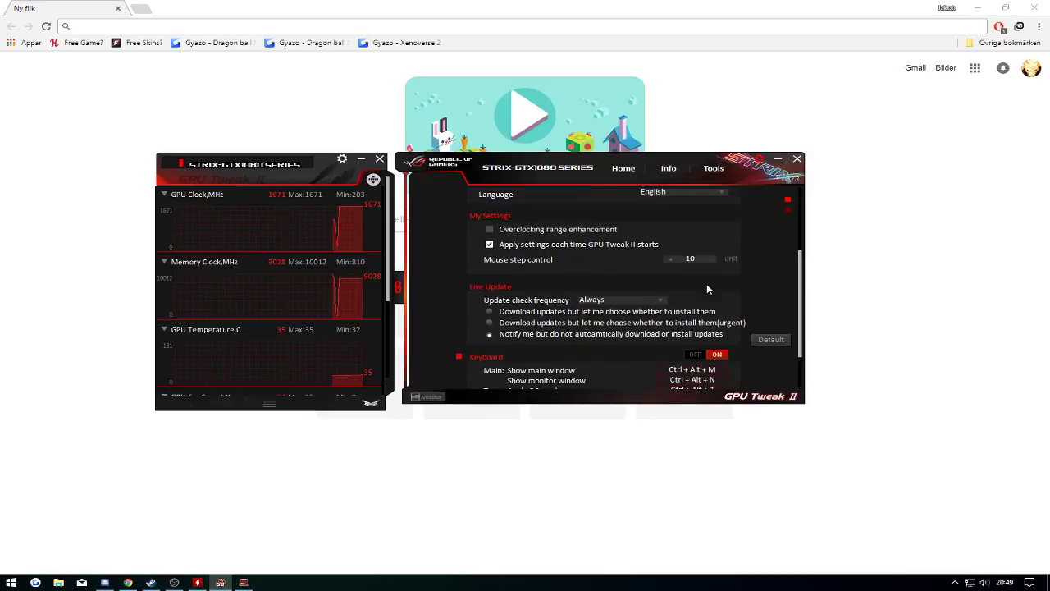
scroll(698, 295, "up", 2)
scroll(716, 279, "up", 2)
scroll(541, 246, "down", 2)
scroll(542, 263, "down", 2)
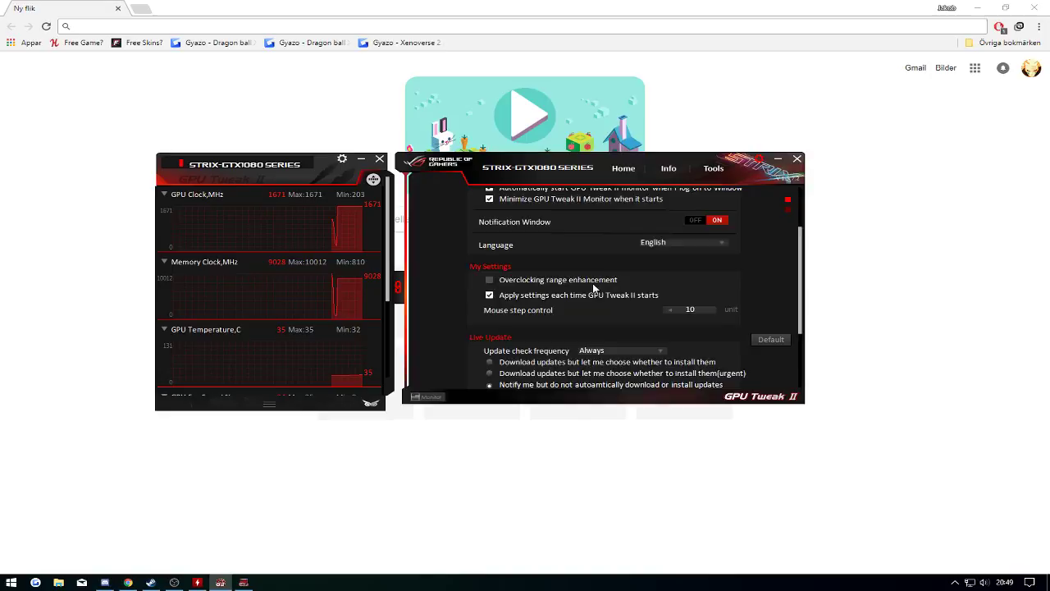
scroll(541, 279, "down", 2)
scroll(543, 293, "down", 1)
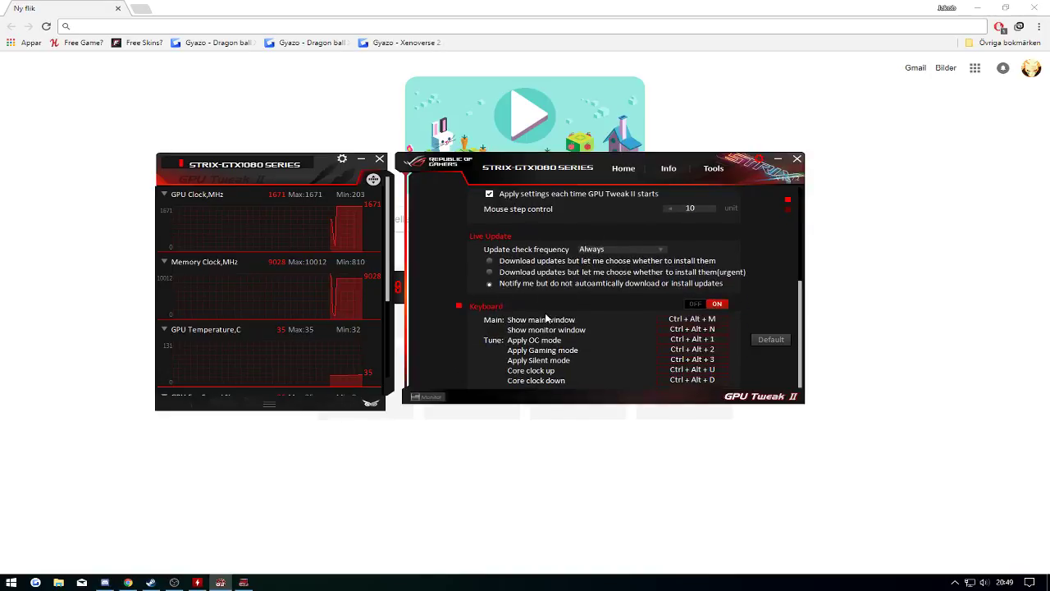
left_click(693, 306)
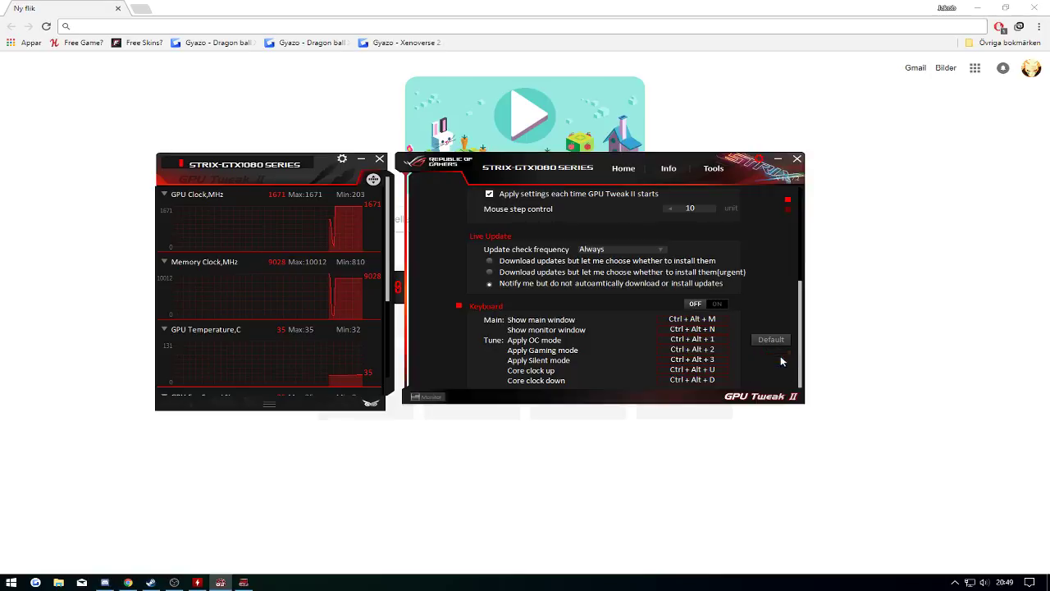
left_click(798, 159)
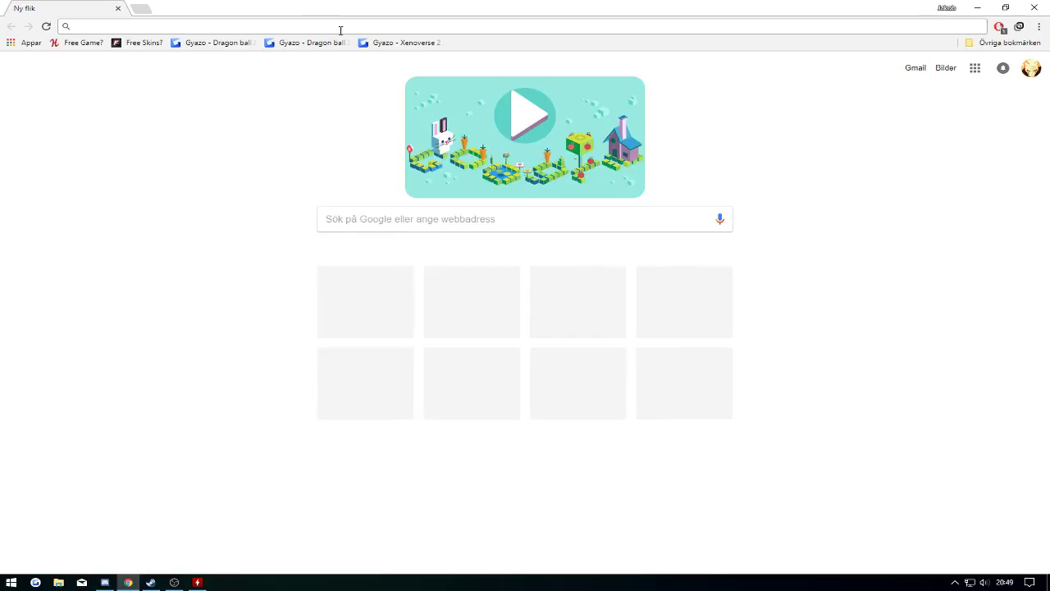
type("@")
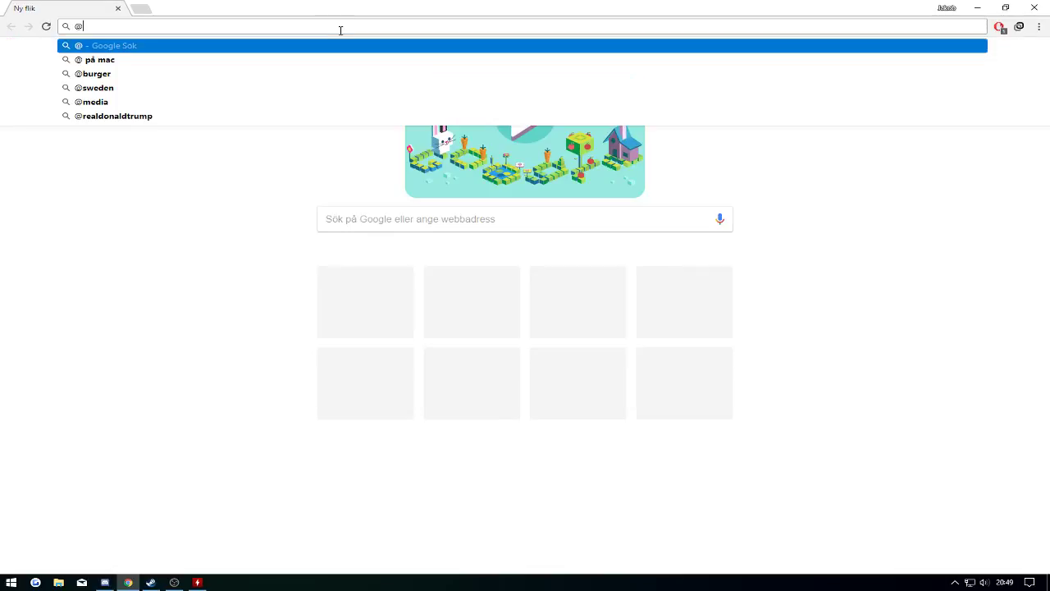
Type @ in Chrome's address bar again to confirm it no longer lags, then clear it
key("BackSpace")
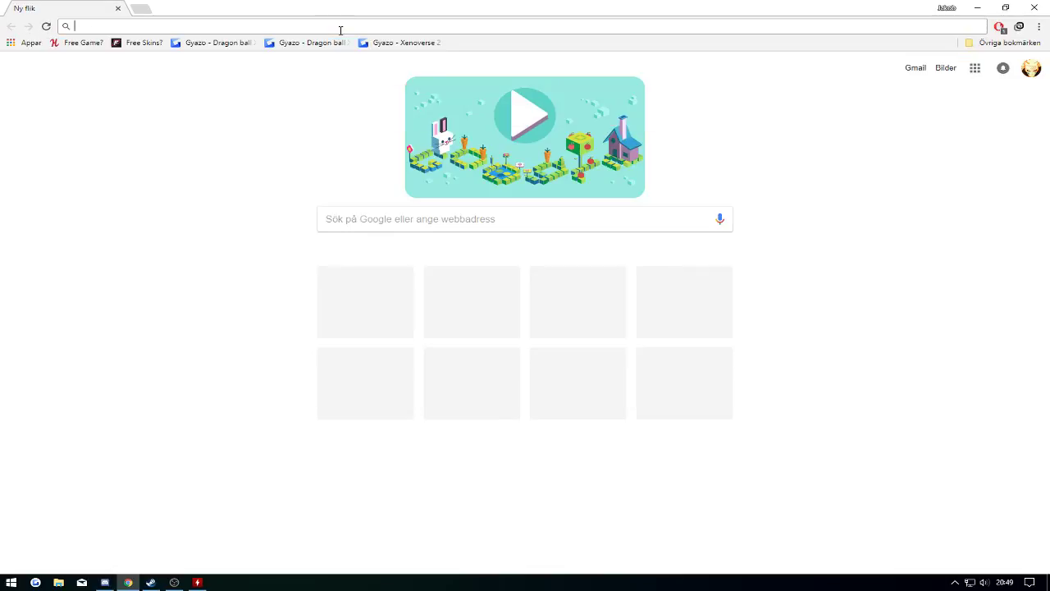
type("@")
key("BackSpace")
left_click(119, 8)
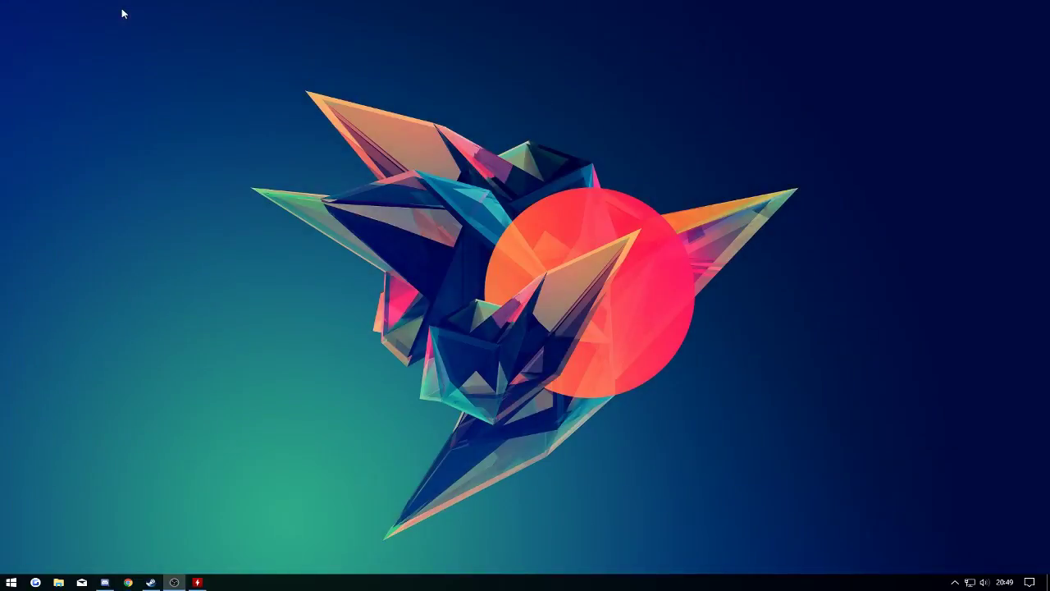